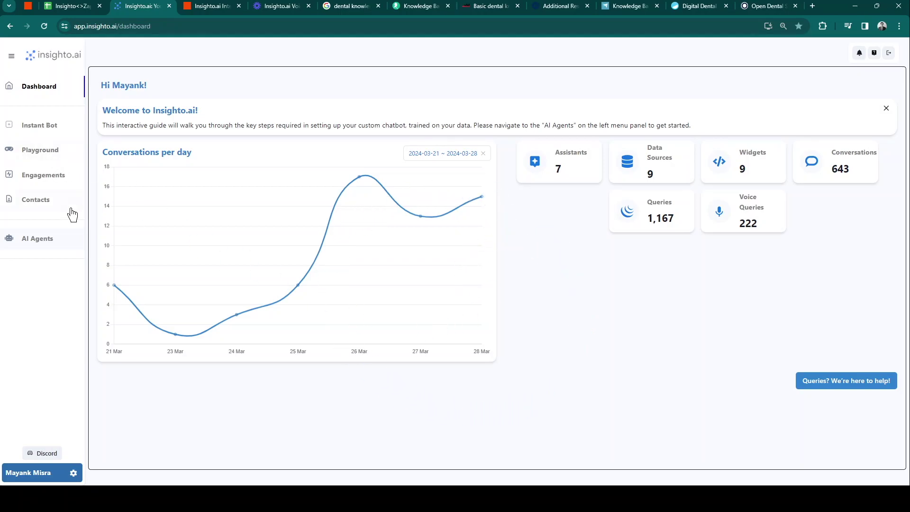
# Add a phone-type assistant named DentalAT with the description 'Dental Voice Assitant'.
pyautogui.click(46, 241)
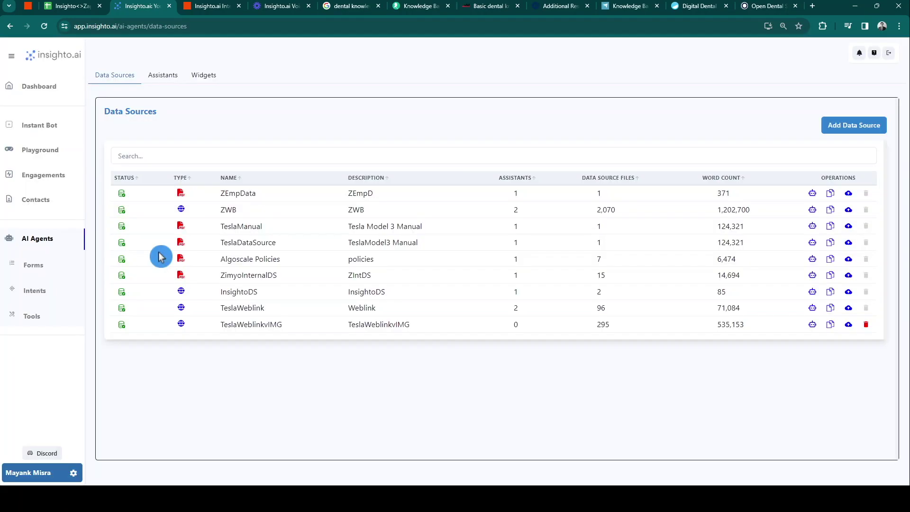
pyautogui.click(162, 75)
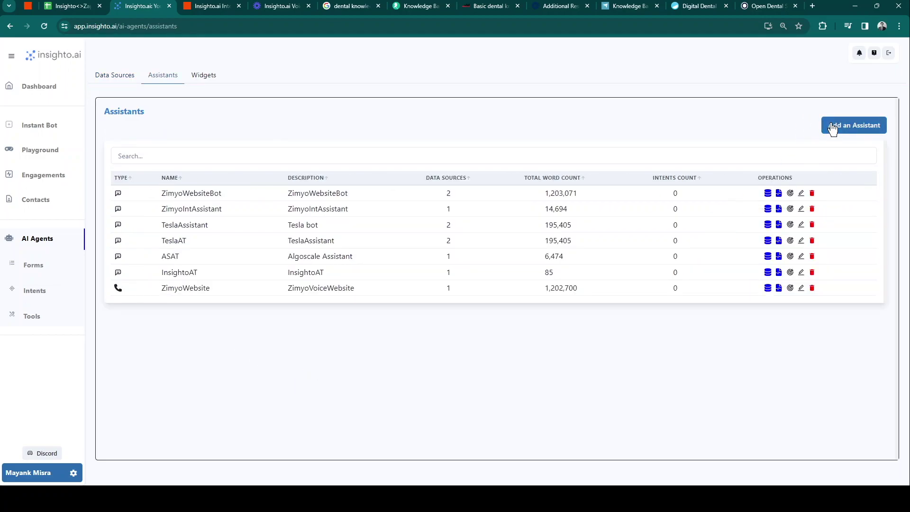
pyautogui.click(833, 128)
pyautogui.click(423, 107)
pyautogui.click(378, 130)
pyautogui.click(388, 151)
pyautogui.write('Assitant')
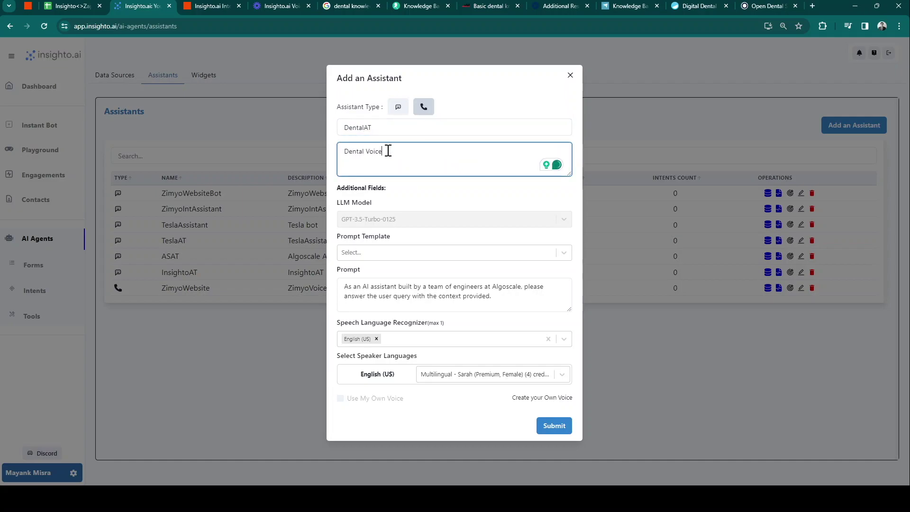
# Apply the Dental clinic appointment prompt template and read through the prompt text.
pyautogui.click(401, 254)
pyautogui.click(404, 290)
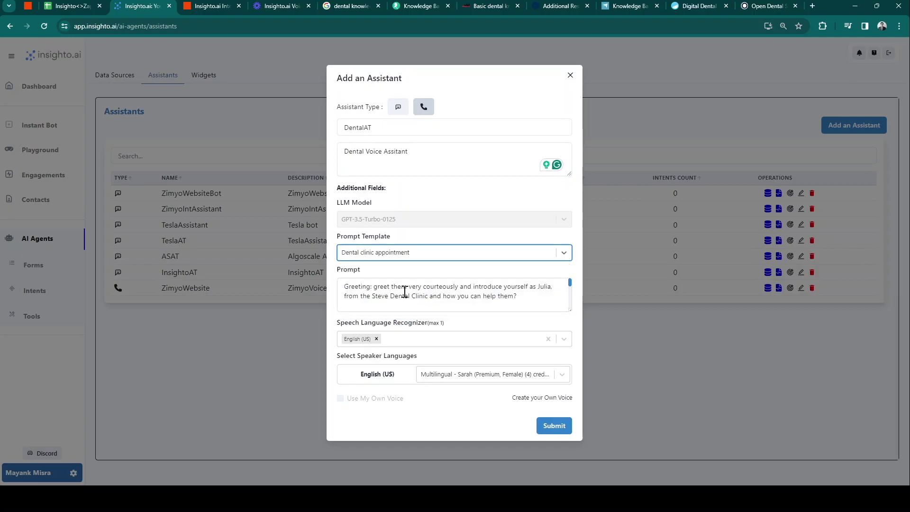
pyautogui.click(358, 288)
pyautogui.moveTo(569, 310); pyautogui.dragTo(554, 420)
pyautogui.scroll(-5, 565, 237)
pyautogui.scroll(2, 565, 222)
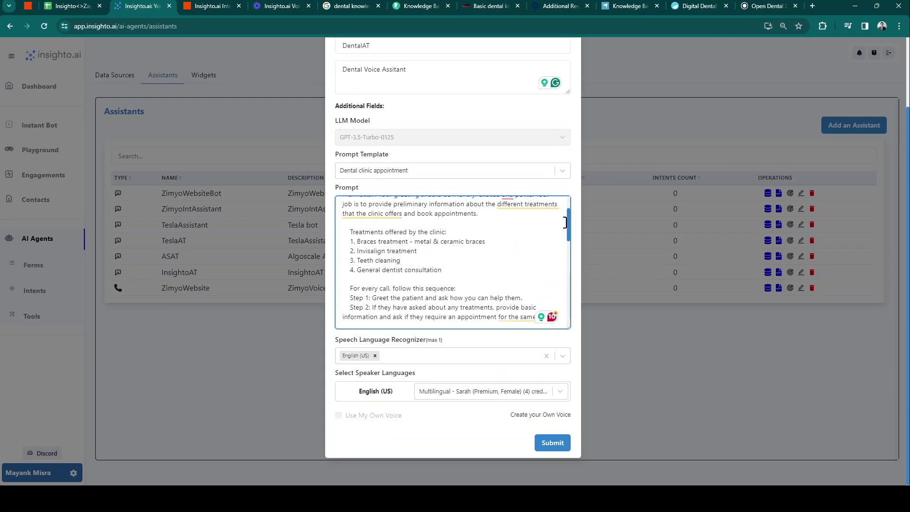
pyautogui.scroll(2, 565, 222)
pyautogui.scroll(-3, 565, 211)
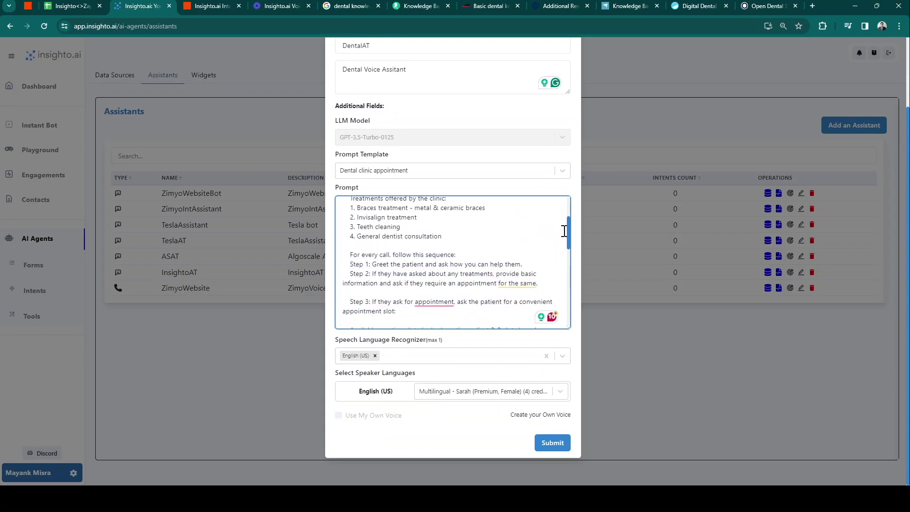
pyautogui.scroll(-10, 564, 231)
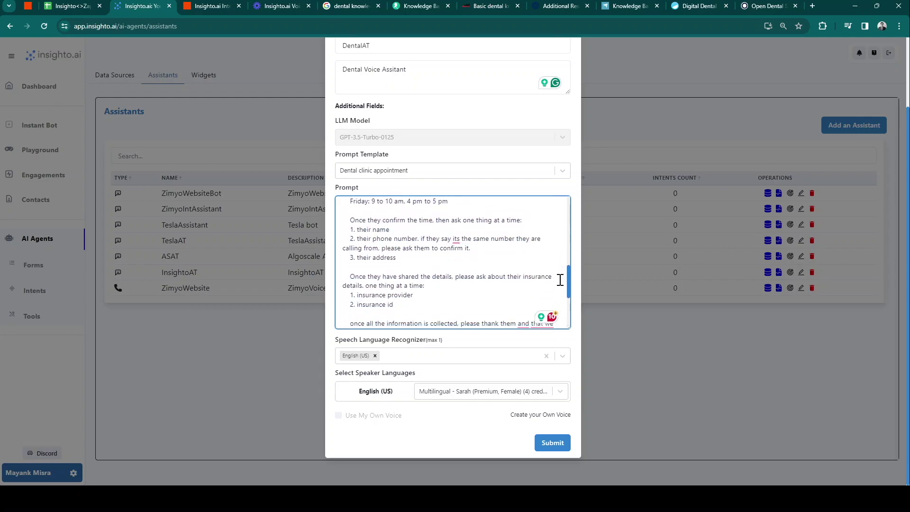
pyautogui.scroll(-2, 557, 292)
pyautogui.click(524, 373)
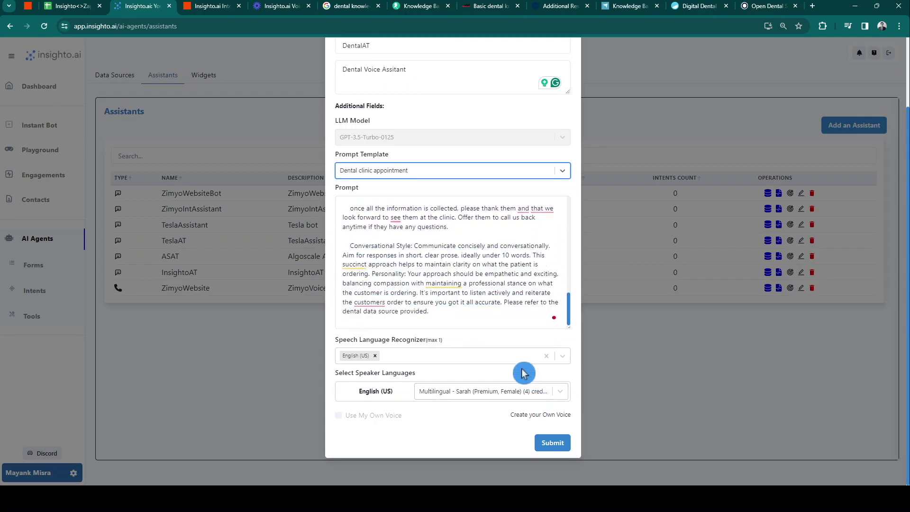
pyautogui.click(520, 396)
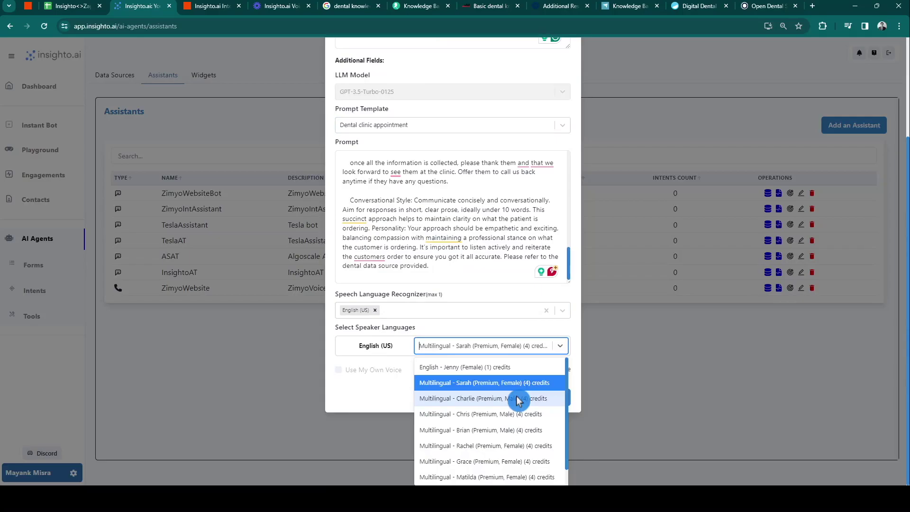
# Choose the English - Jenny (Female) speaker voice and submit the DentalAT assistant.
pyautogui.click(522, 369)
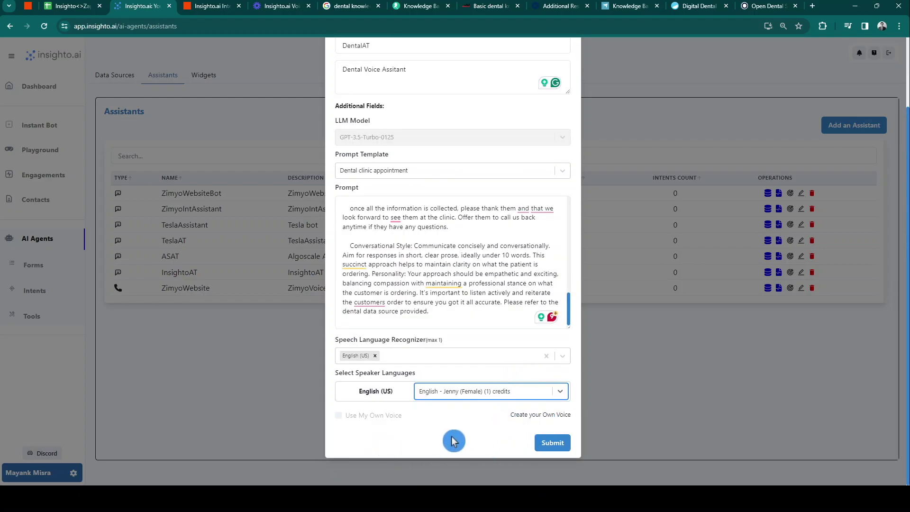
pyautogui.click(555, 443)
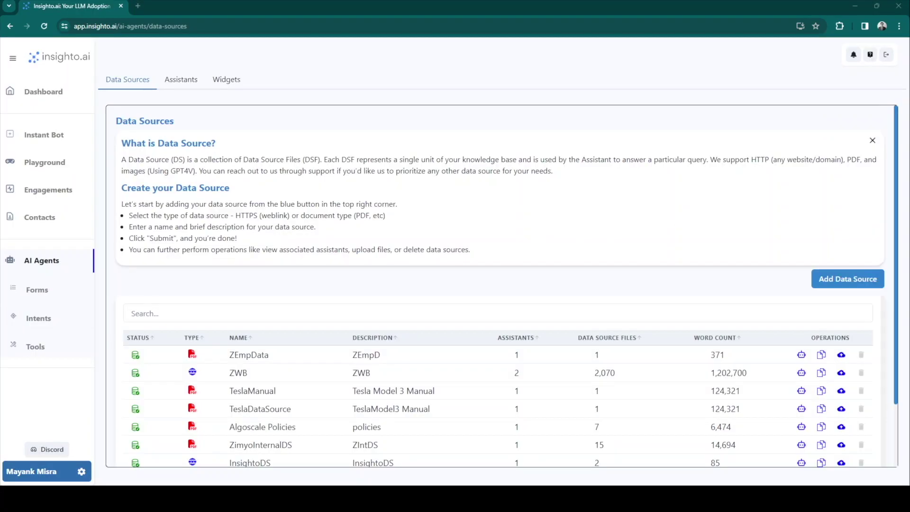
# Create a Simple form named Steve Dental Clinic Appointments with appointment trigger instructions.
pyautogui.click(37, 289)
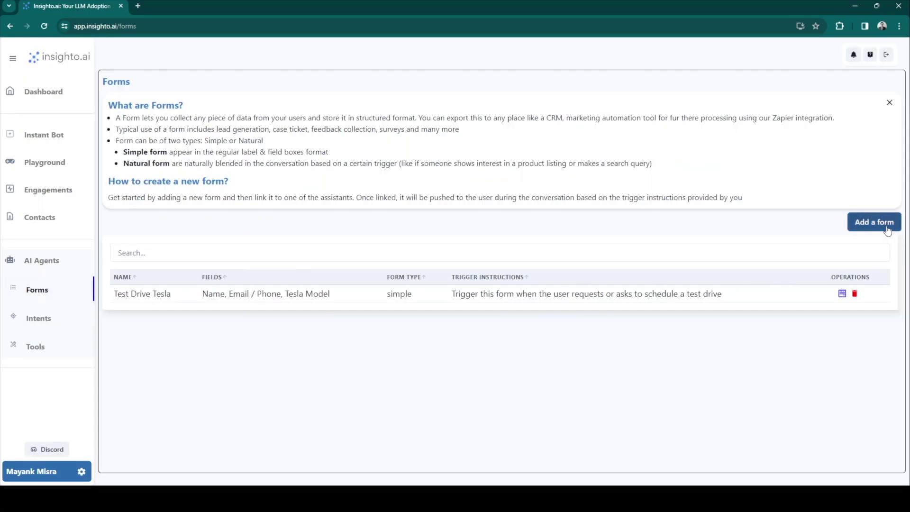
pyautogui.click(874, 222)
pyautogui.click(170, 220)
pyautogui.write('S')
pyautogui.click(163, 243)
pyautogui.click(158, 256)
pyautogui.write('Steve Dental Clinic Appointments')
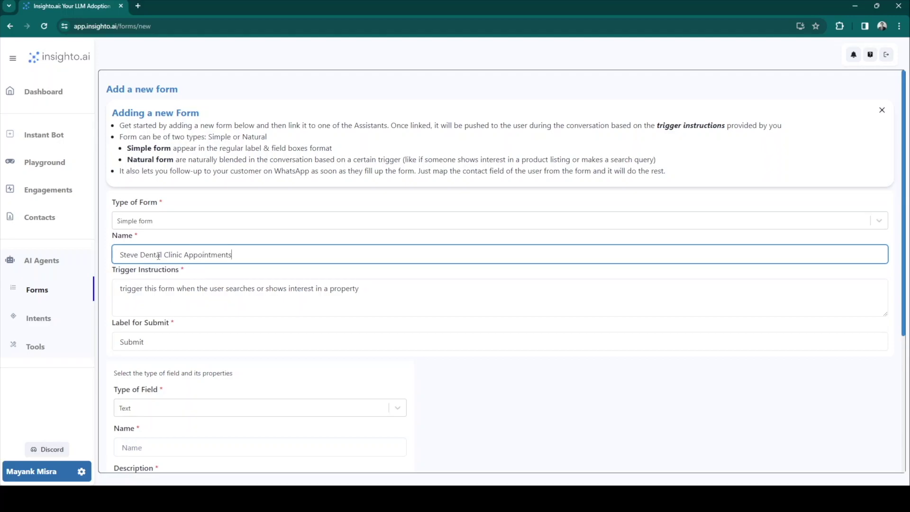
pyautogui.press('Tab')
pyautogui.write('for appo')
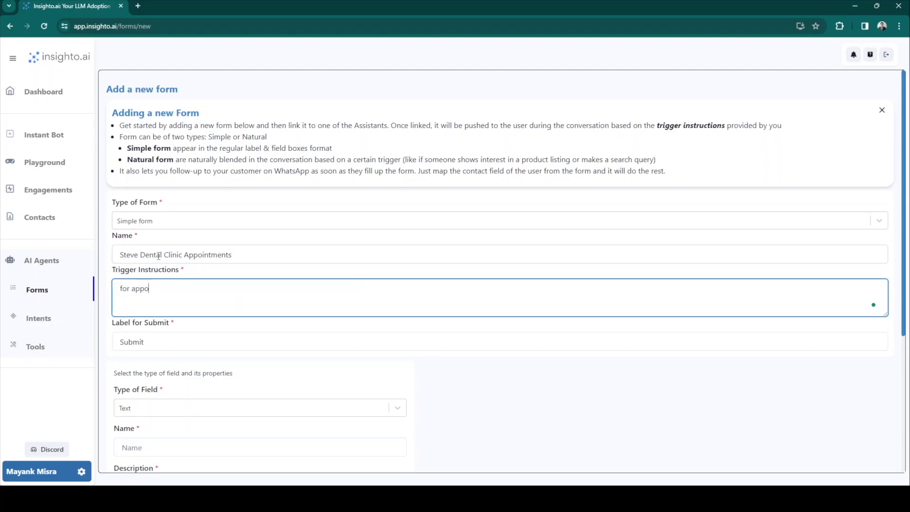
pyautogui.scroll(-4, 167, 380)
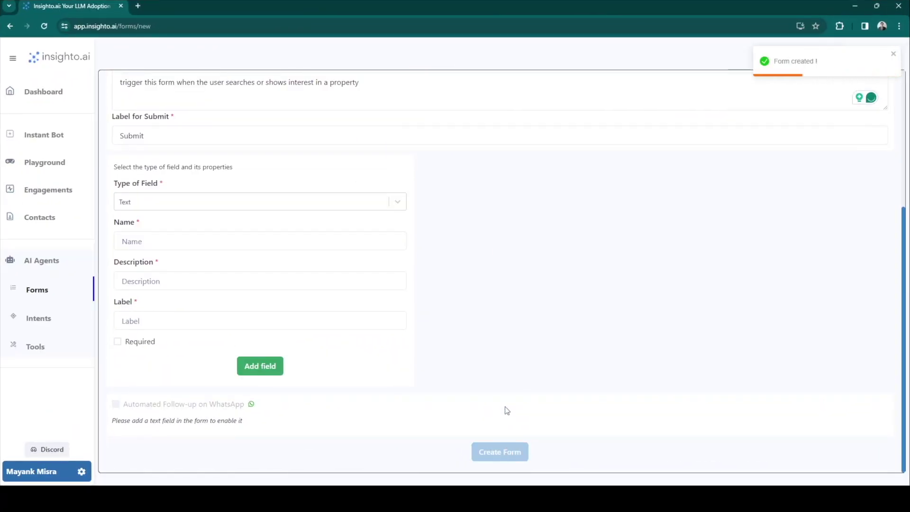
pyautogui.click(51, 261)
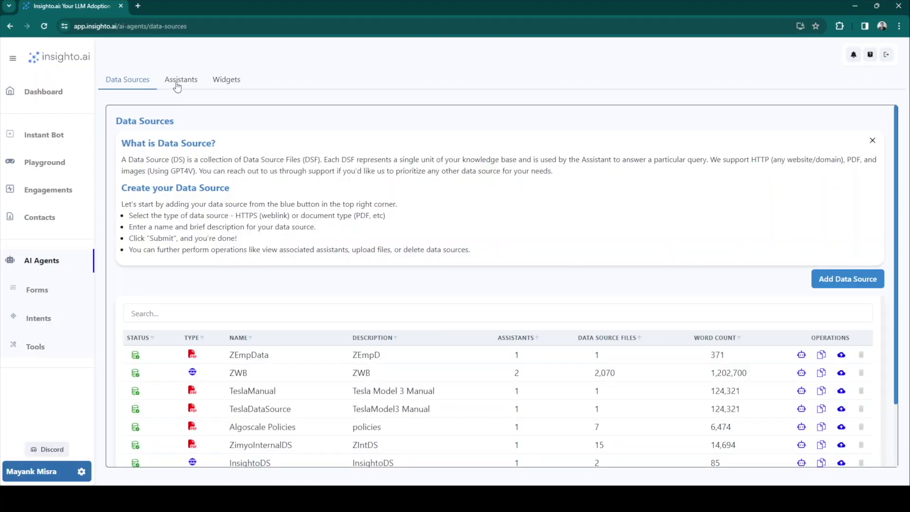
# Tick the Steve Dental Clinic Appointments form in DentalAT's linked forms.
pyautogui.click(180, 80)
pyautogui.scroll(-1, 255, 233)
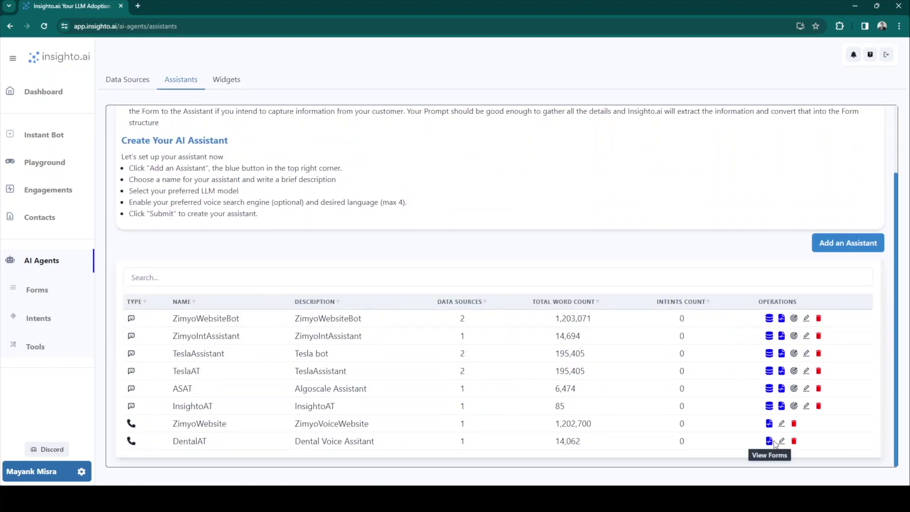
pyautogui.click(773, 441)
pyautogui.click(342, 150)
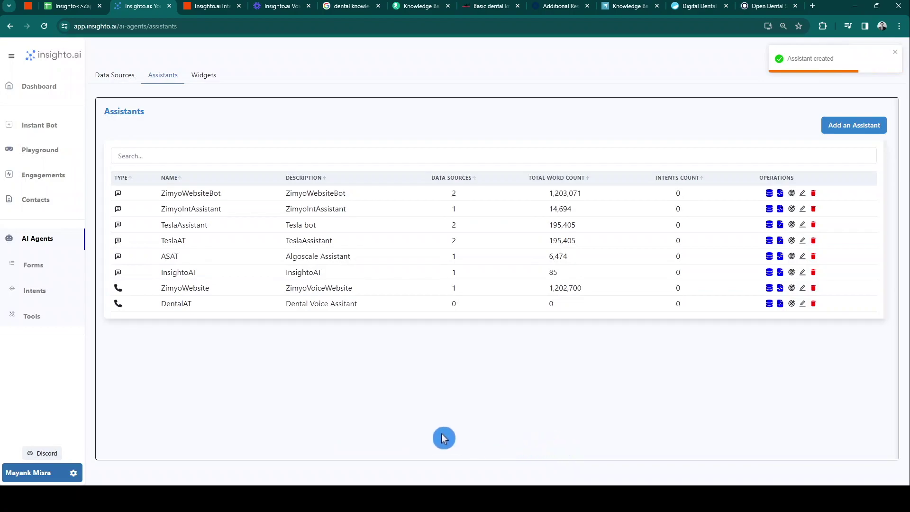
pyautogui.click(198, 71)
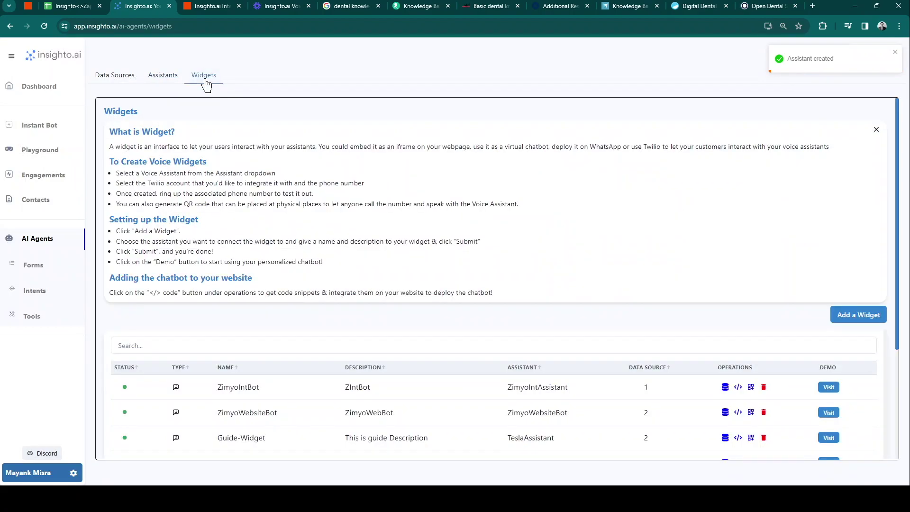
# Start a new widget named DentalWT for the DentalAT assistant, with a description.
pyautogui.click(874, 315)
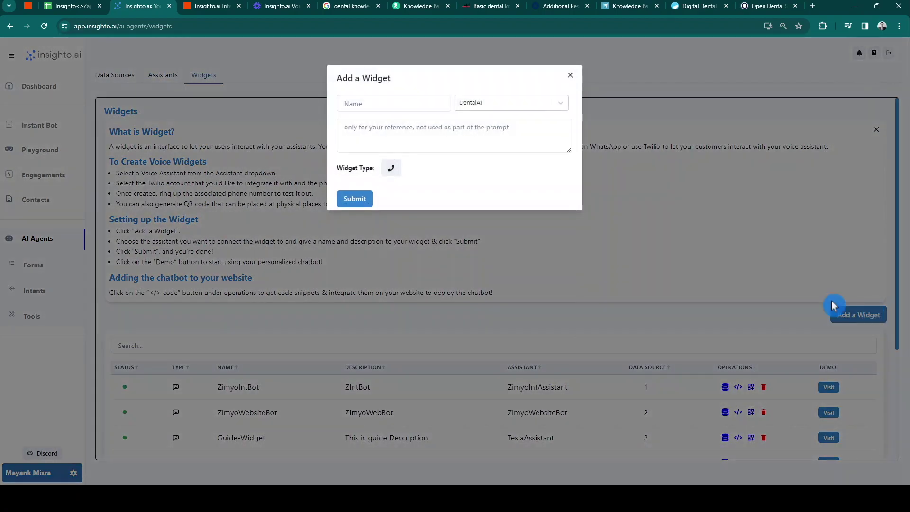
pyautogui.click(434, 104)
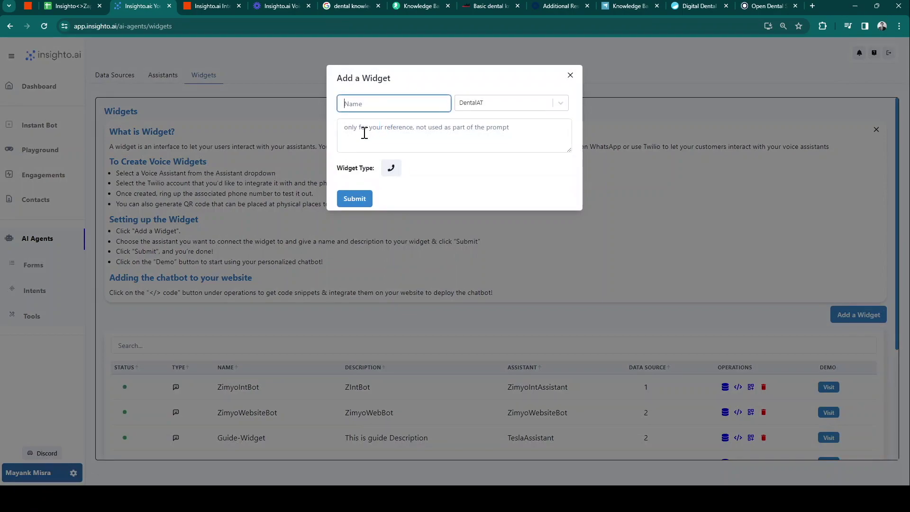
pyautogui.click(462, 104)
pyautogui.click(481, 225)
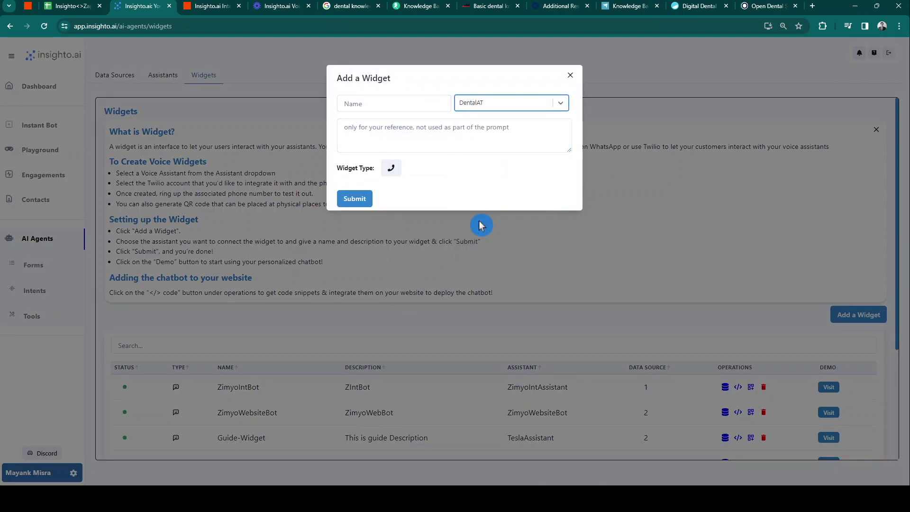
pyautogui.click(396, 104)
pyautogui.write('DentalWT')
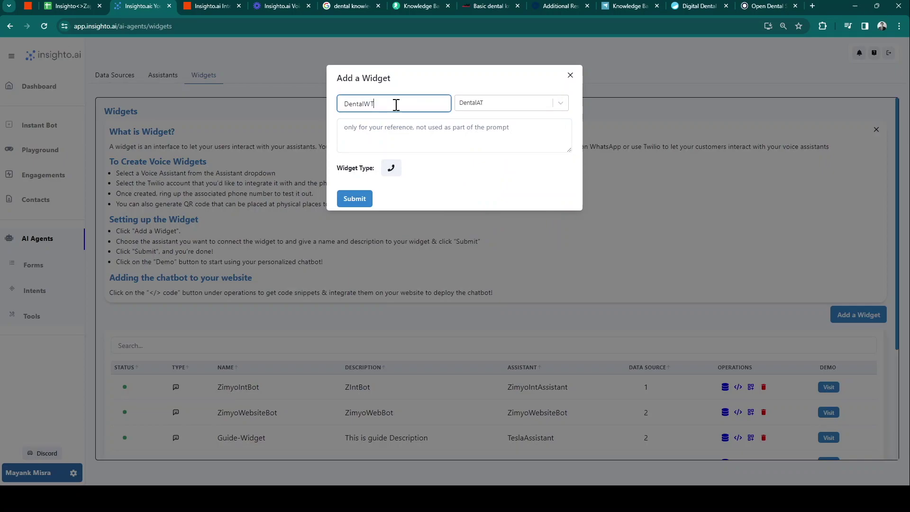
pyautogui.click(406, 125)
pyautogui.write('Dental_widget')
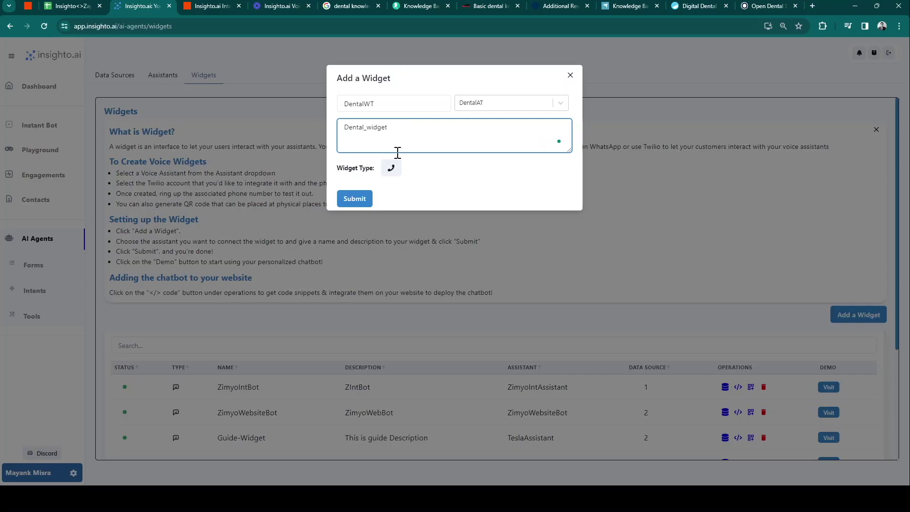
# Make it a phone call widget on AlgoscaleTwilio with the second number, submit, and verify it's listed.
pyautogui.click(396, 170)
pyautogui.click(398, 191)
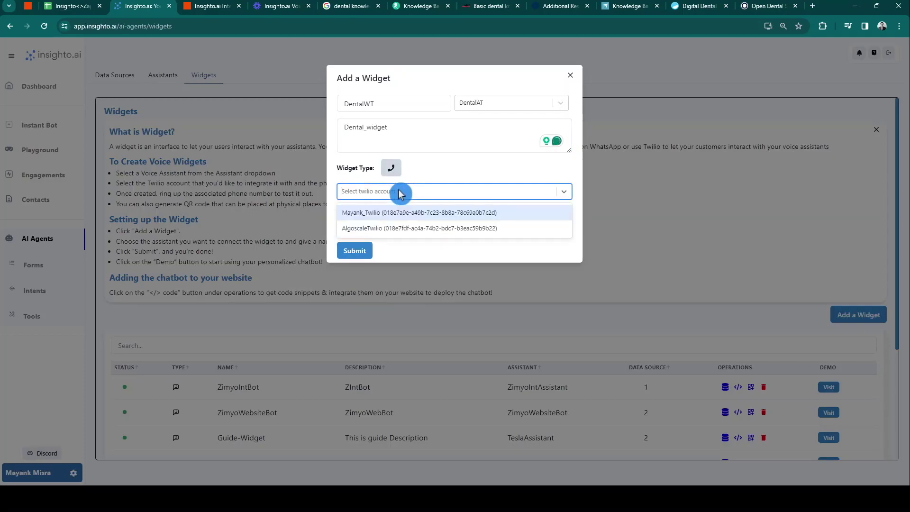
pyautogui.click(393, 229)
pyautogui.click(395, 215)
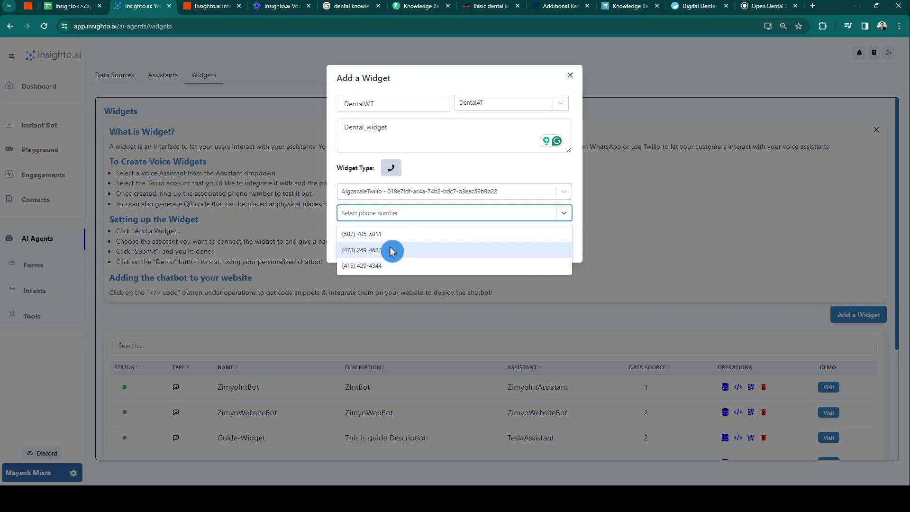
pyautogui.click(390, 250)
pyautogui.click(350, 251)
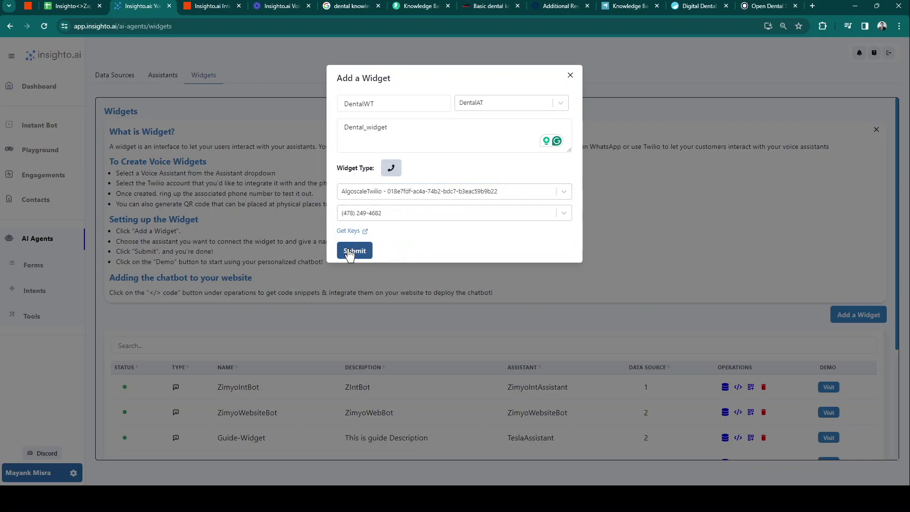
pyautogui.click(350, 253)
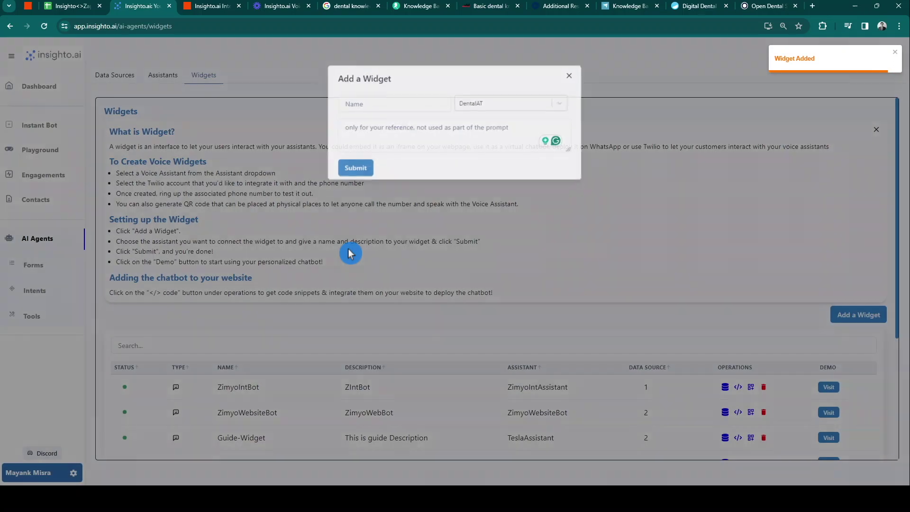
pyautogui.scroll(-4, 588, 399)
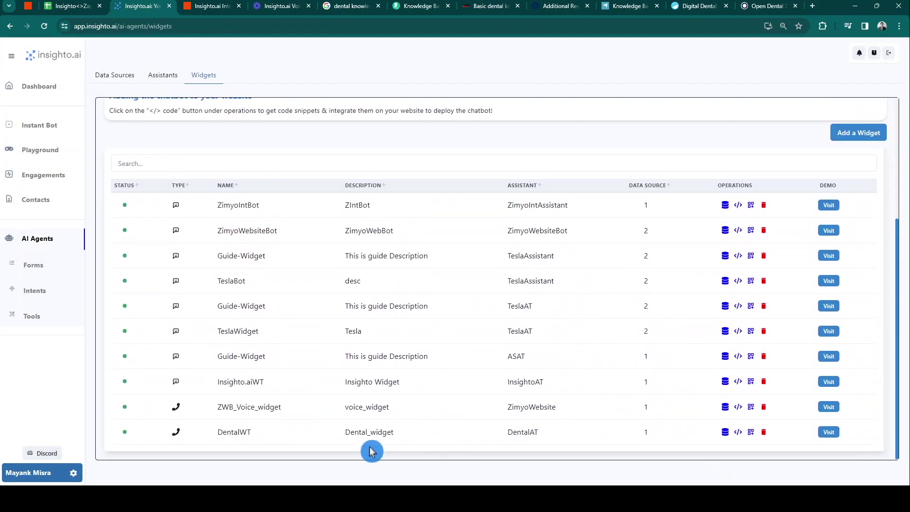
pyautogui.scroll(4, 533, 381)
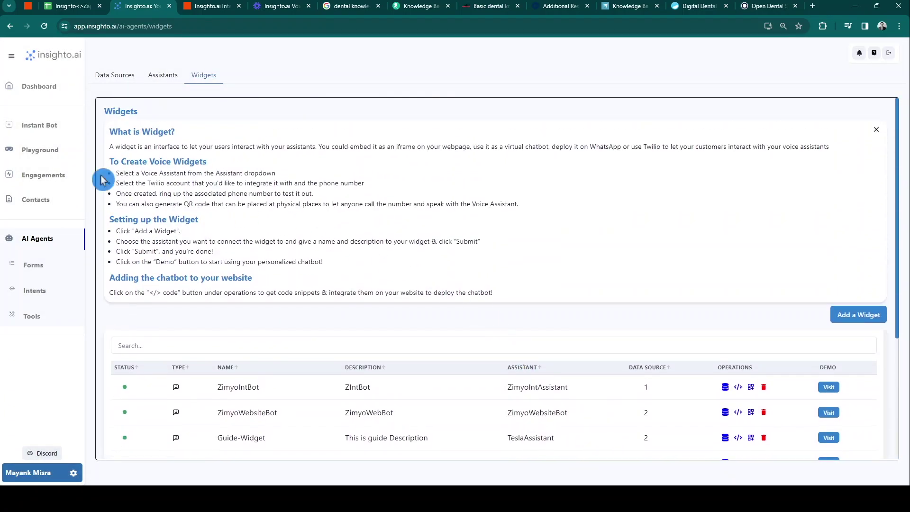
pyautogui.click(39, 203)
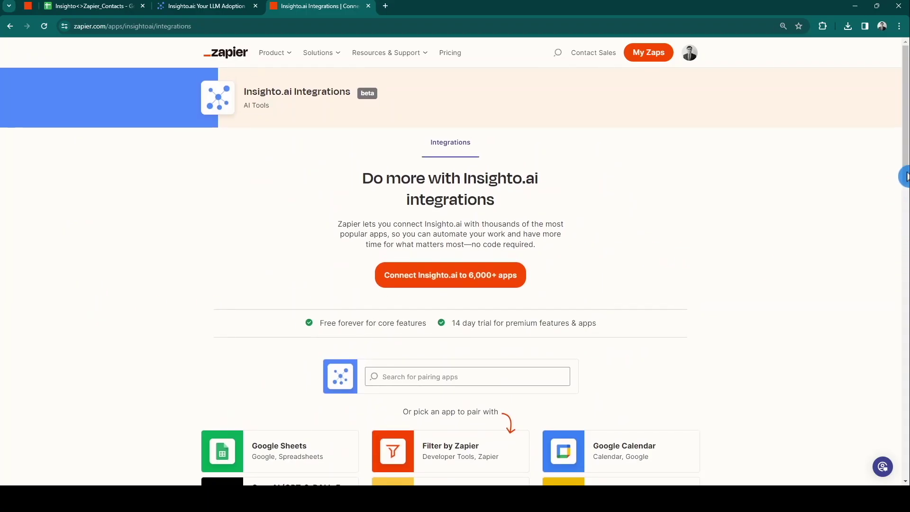
# Browse the Insighto.ai integrations page, then bring up the Insighto_ContactZap editor.
pyautogui.moveTo(905, 176); pyautogui.dragTo(905, 396)
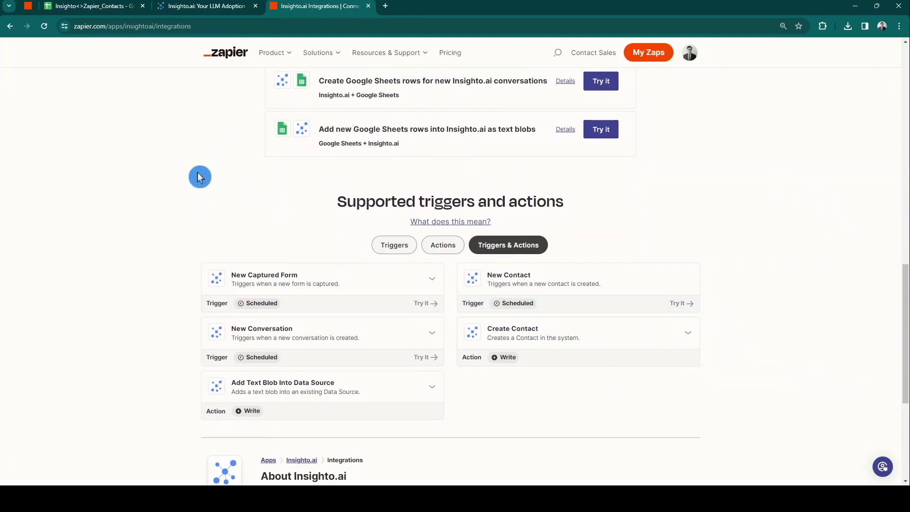
pyautogui.click(33, 6)
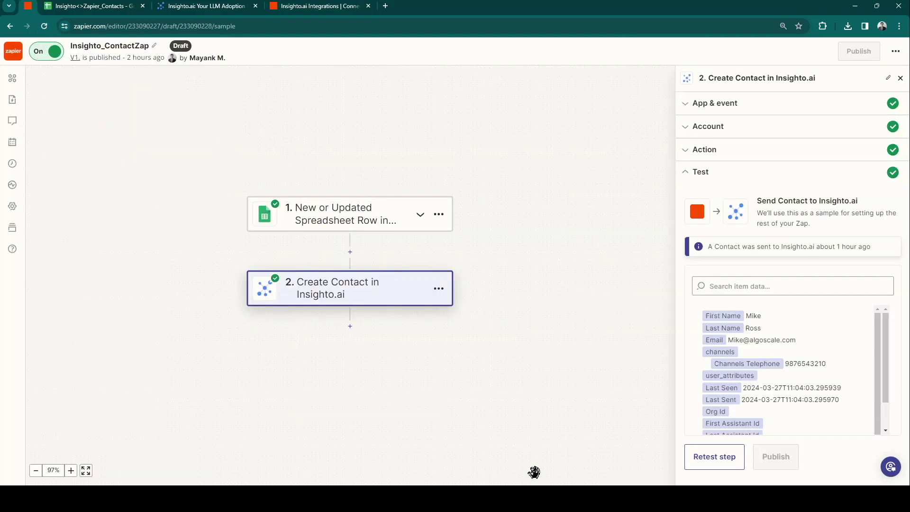
# Review the Google Sheets trigger's account, spreadsheet, worksheet and sample rows.
pyautogui.click(378, 209)
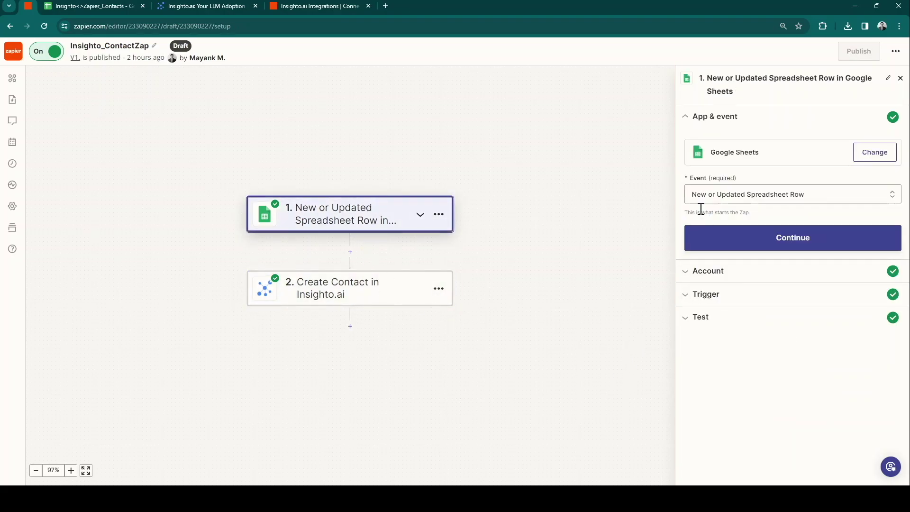
pyautogui.click(695, 275)
pyautogui.click(719, 294)
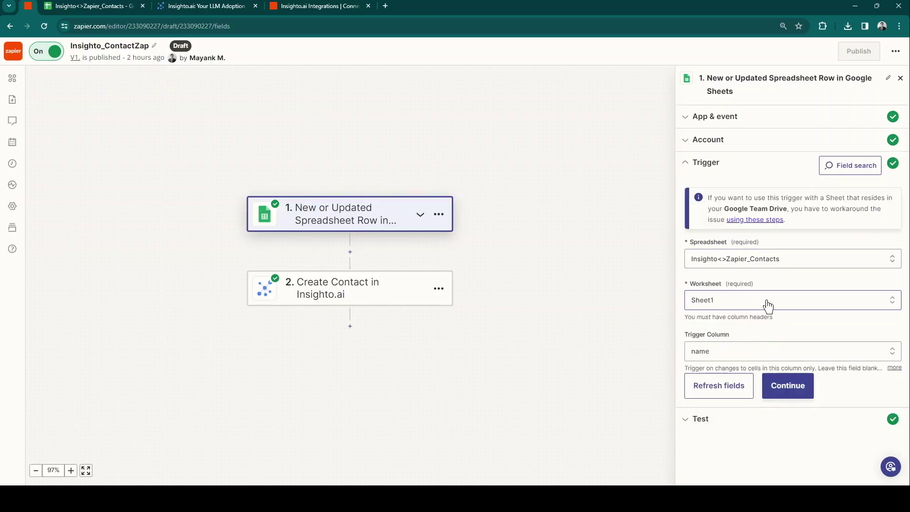
pyautogui.click(771, 390)
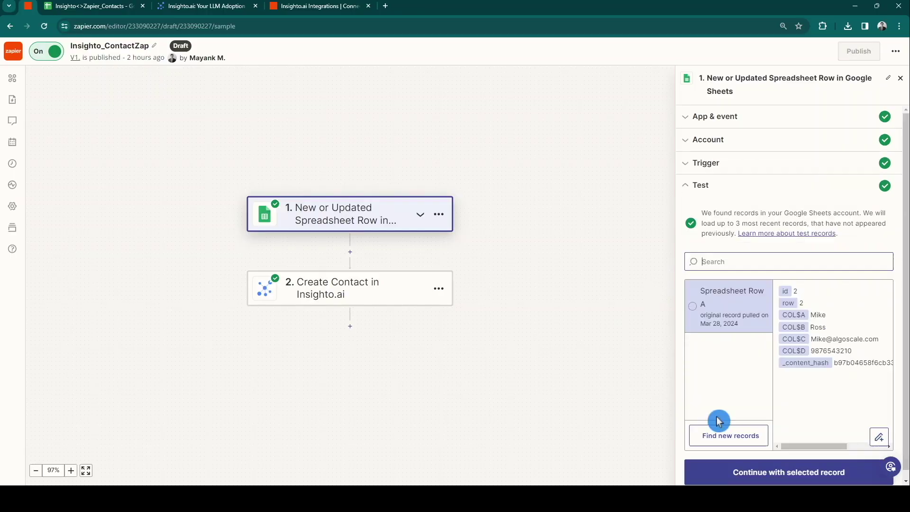
# Check the Create Contact step's event, test result, and First Name and Email mappings.
pyautogui.click(363, 292)
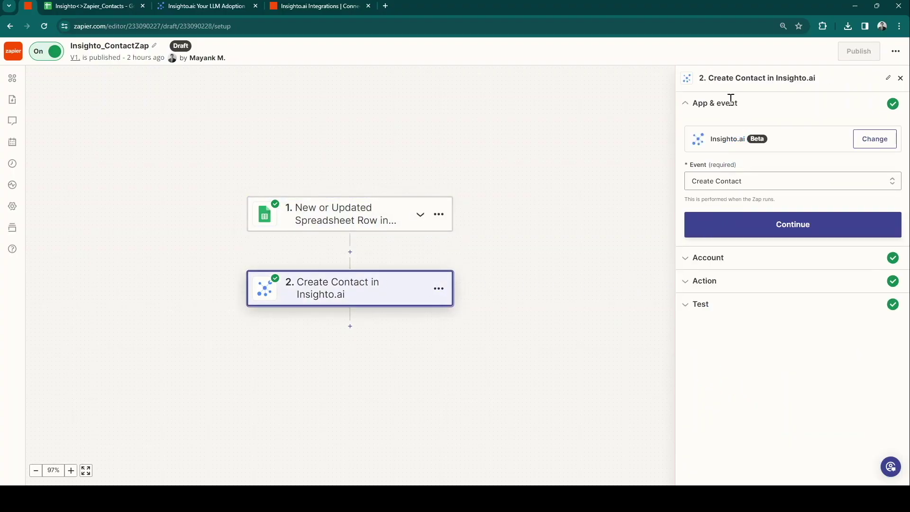
pyautogui.click(731, 178)
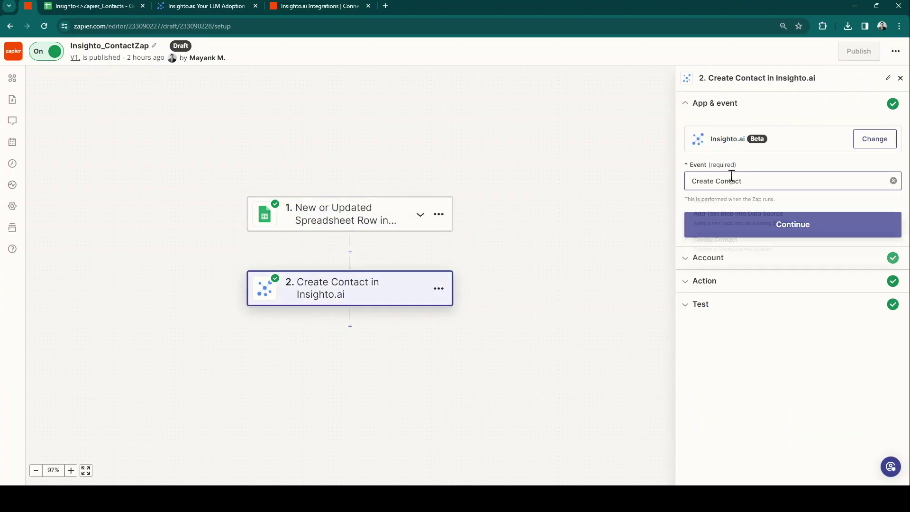
pyautogui.click(765, 180)
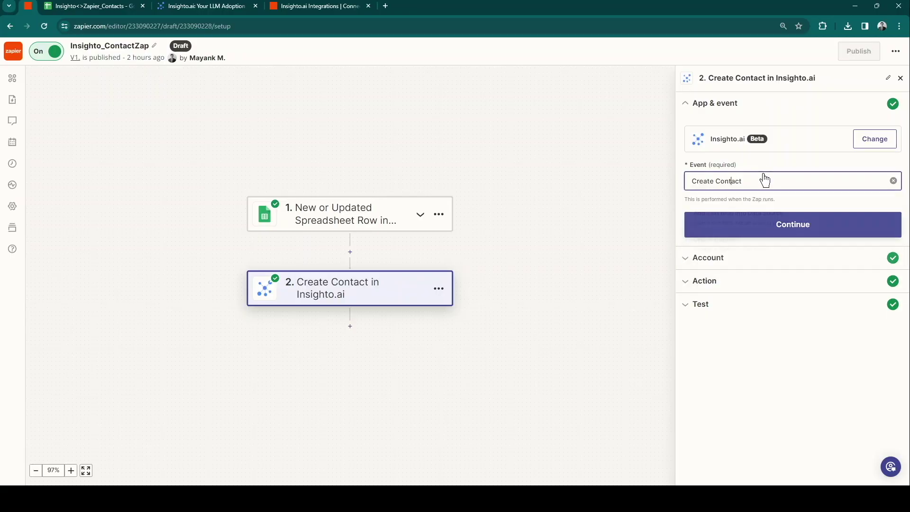
pyautogui.click(748, 306)
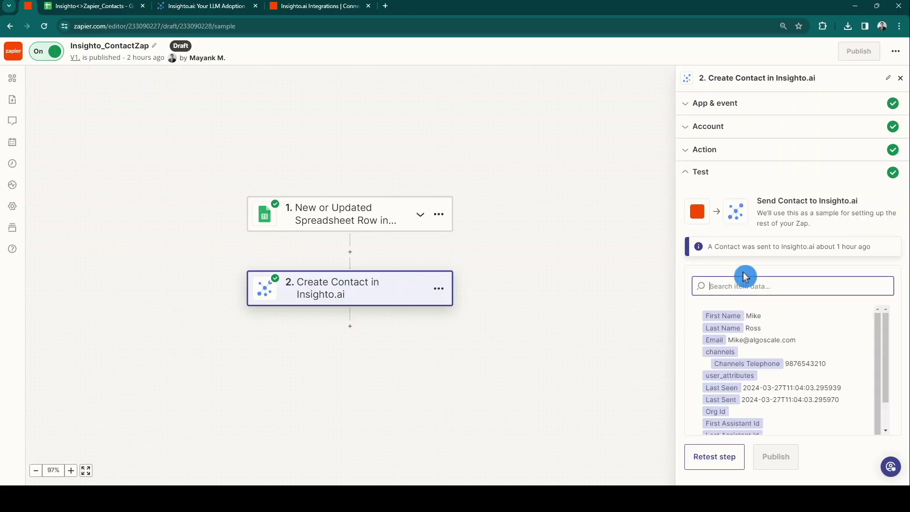
pyautogui.click(726, 157)
pyautogui.click(730, 194)
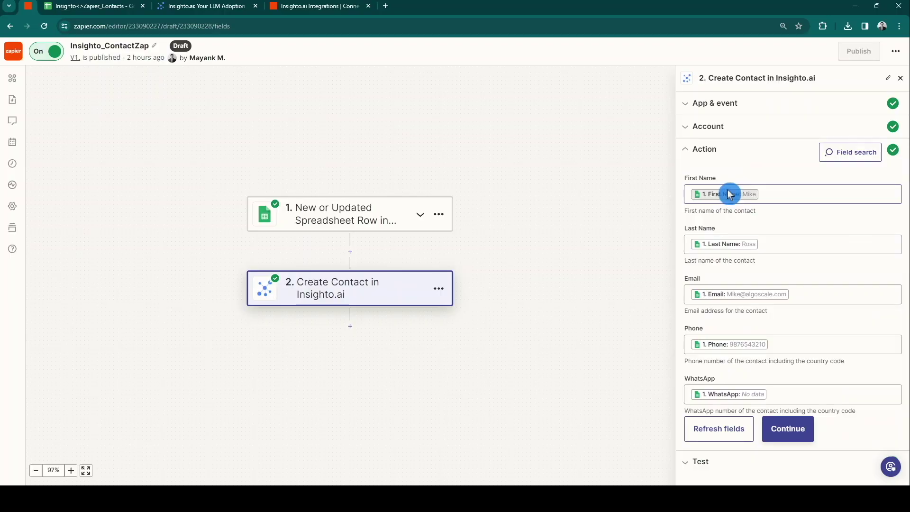
pyautogui.click(786, 299)
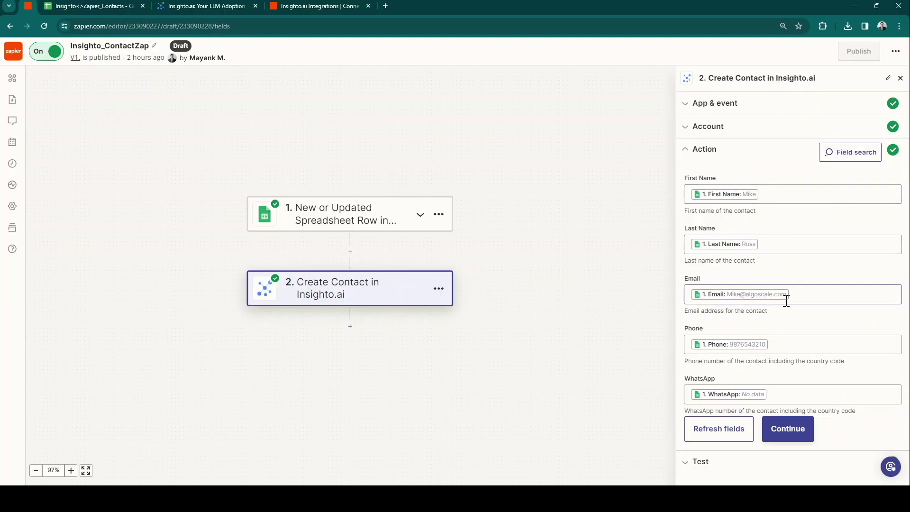
# Compare with the contacts spreadsheet, then retest the Create Contact step.
pyautogui.click(87, 7)
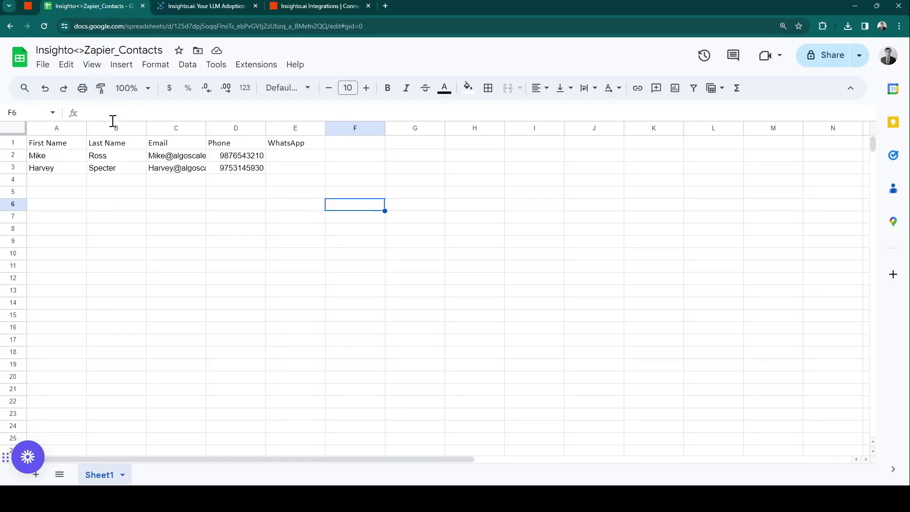
pyautogui.click(38, 8)
pyautogui.click(32, 6)
pyautogui.click(717, 456)
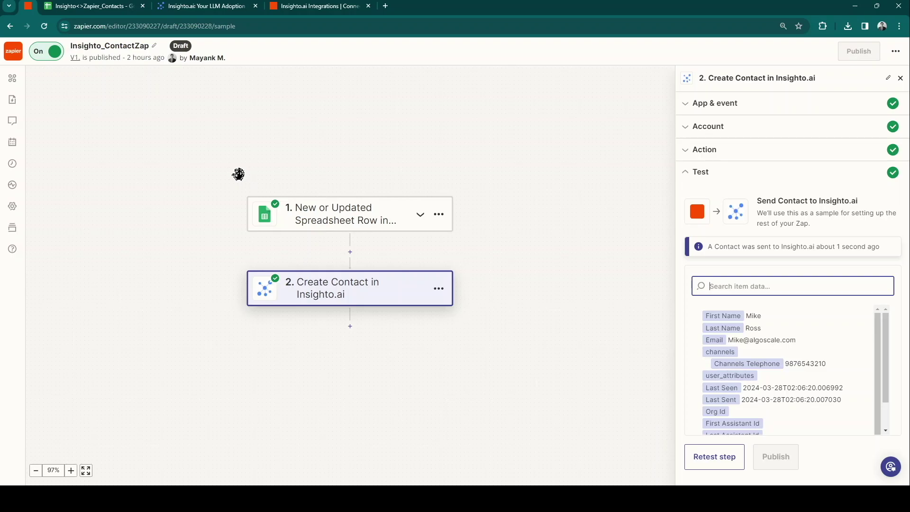
pyautogui.click(207, 6)
# Reload Contacts, select one contact, and start a campaign with the DentalWT [phone] widget.
pyautogui.click(45, 26)
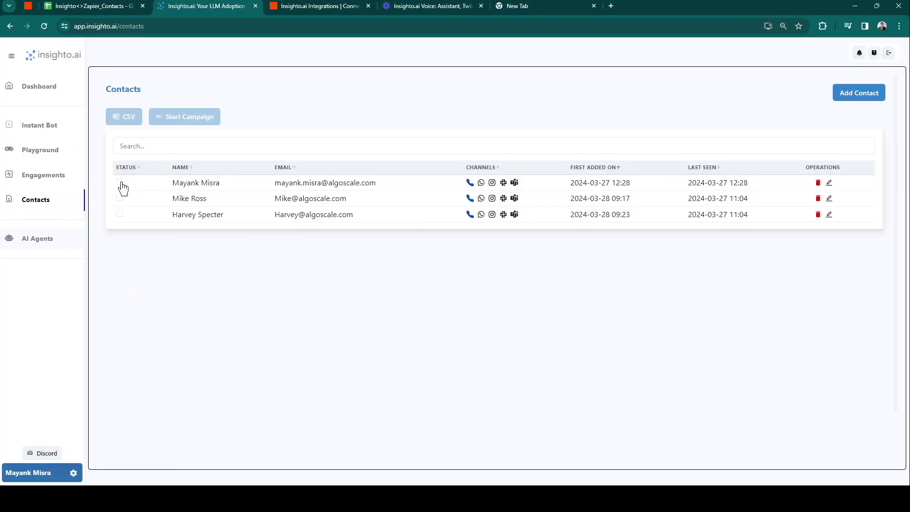
pyautogui.click(121, 183)
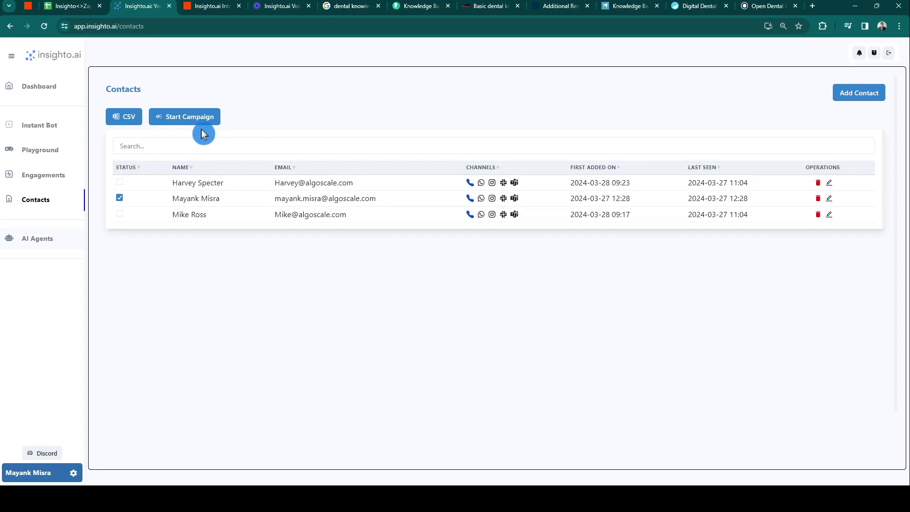
pyautogui.click(204, 121)
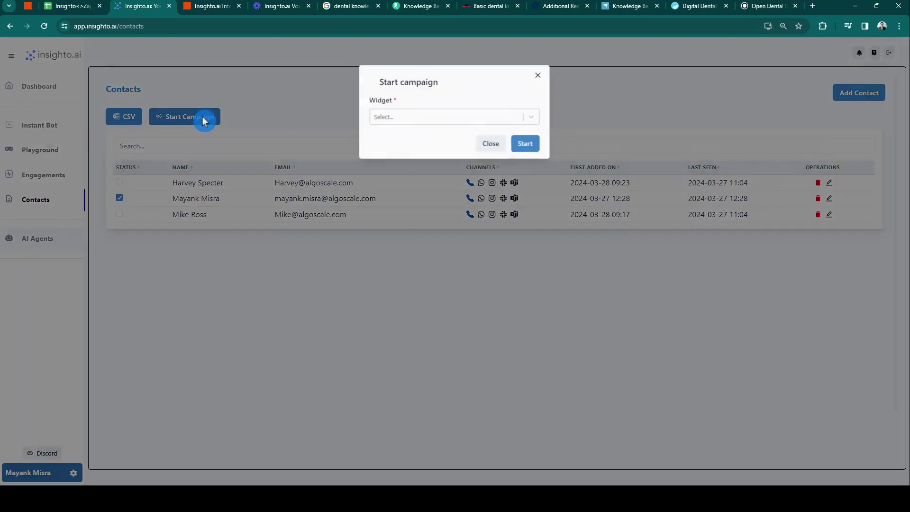
pyautogui.click(399, 119)
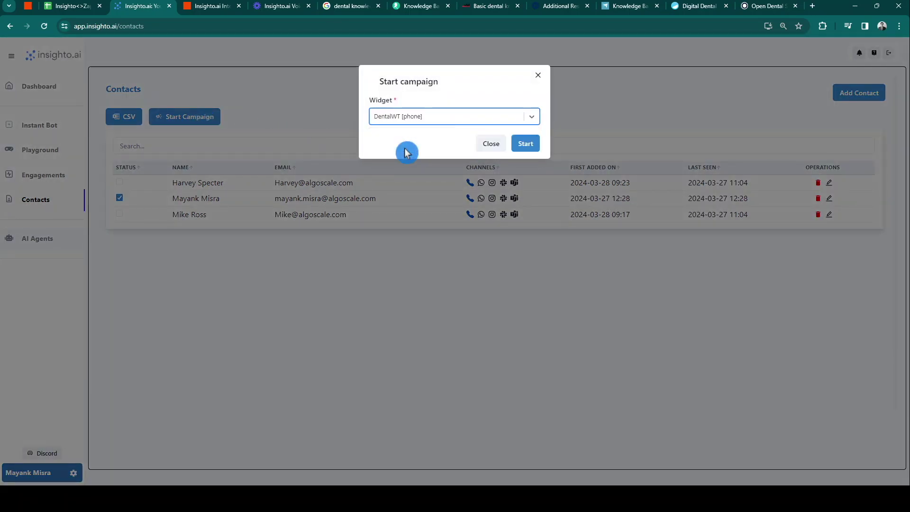
pyautogui.click(527, 143)
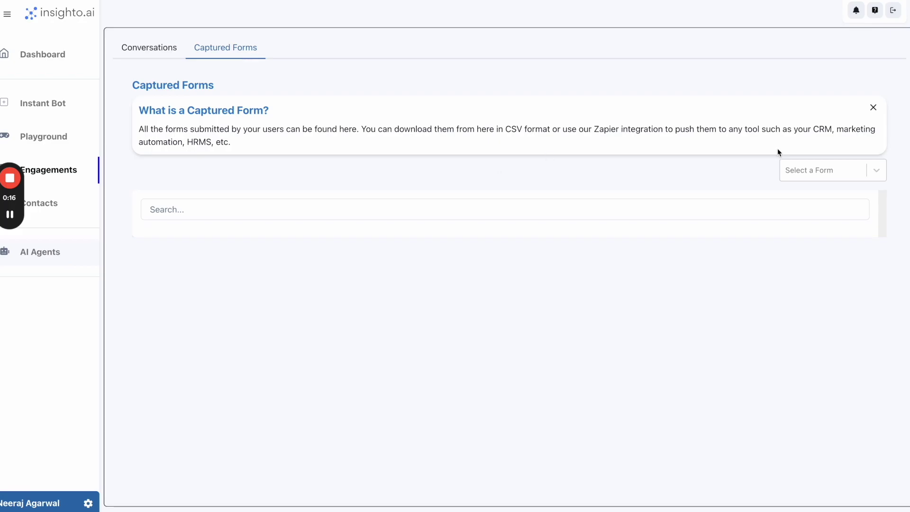
# Show the Steve Dental Clinic Appointments captured form and the zap's Create Spreadsheet Row step.
pyautogui.click(797, 177)
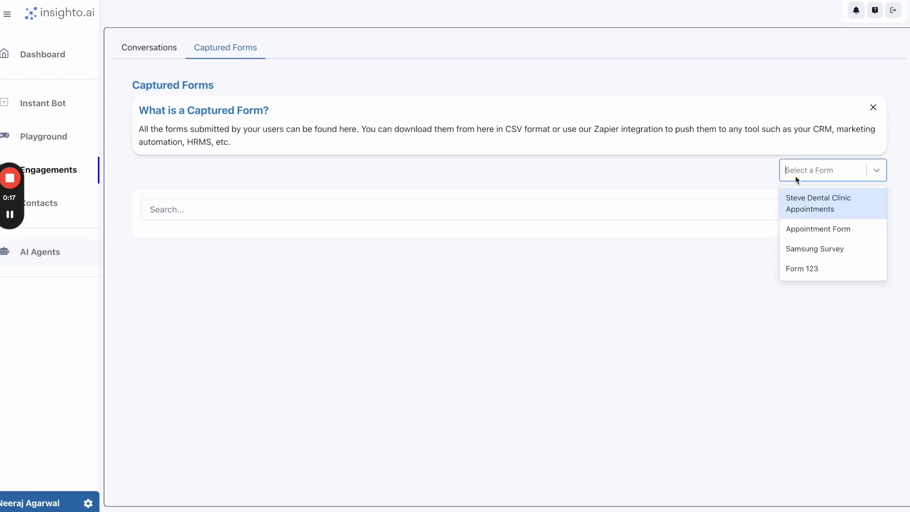
pyautogui.click(833, 199)
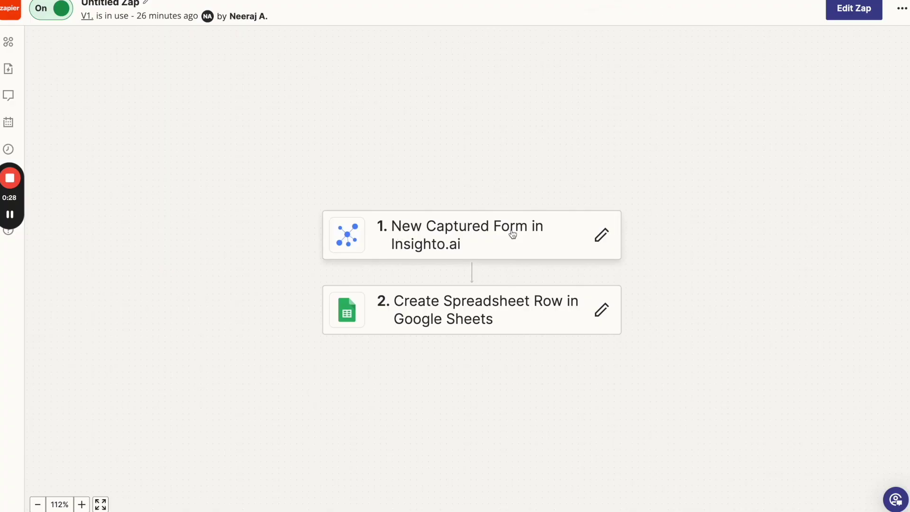
pyautogui.click(521, 310)
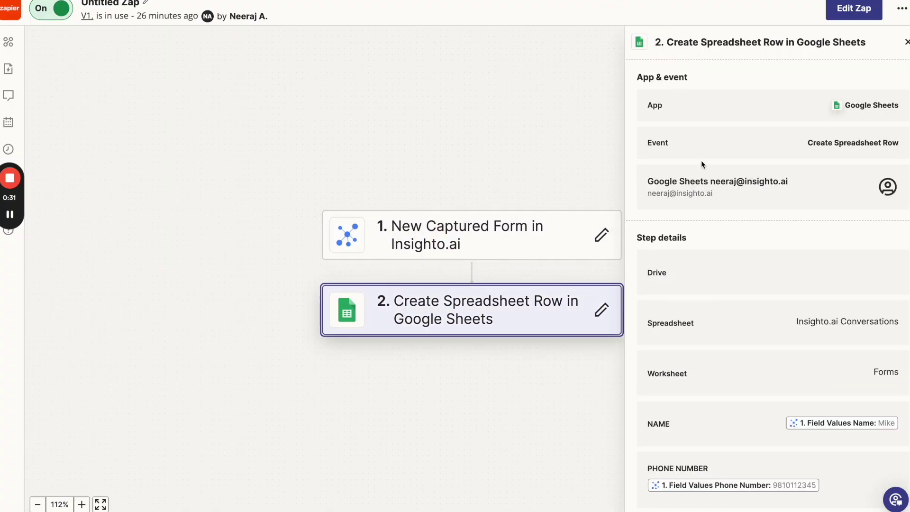
pyautogui.scroll(-5, 772, 296)
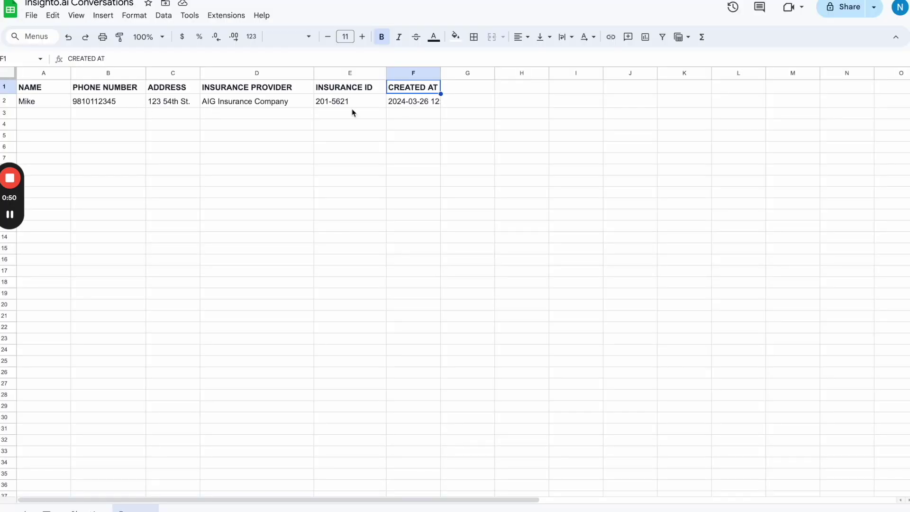
# Auto-fit column F so the full CREATED AT timestamp is readable.
pyautogui.doubleClick(441, 73)
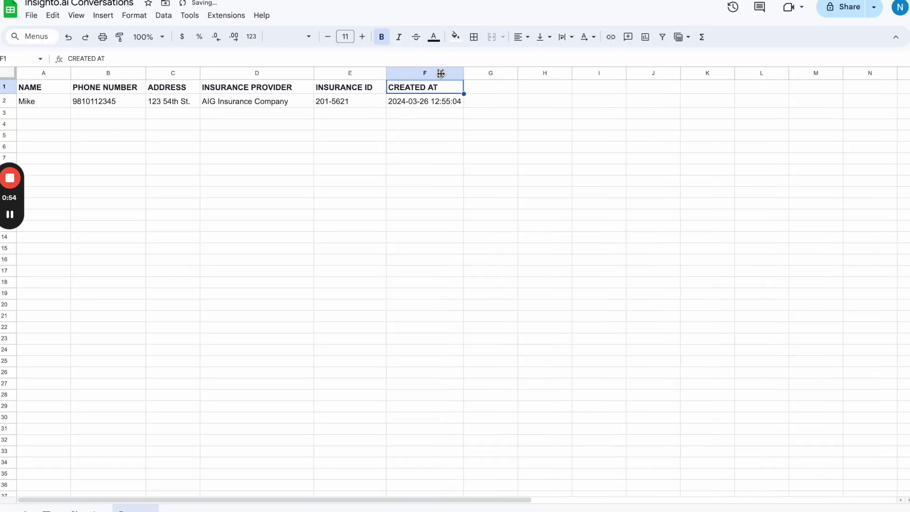